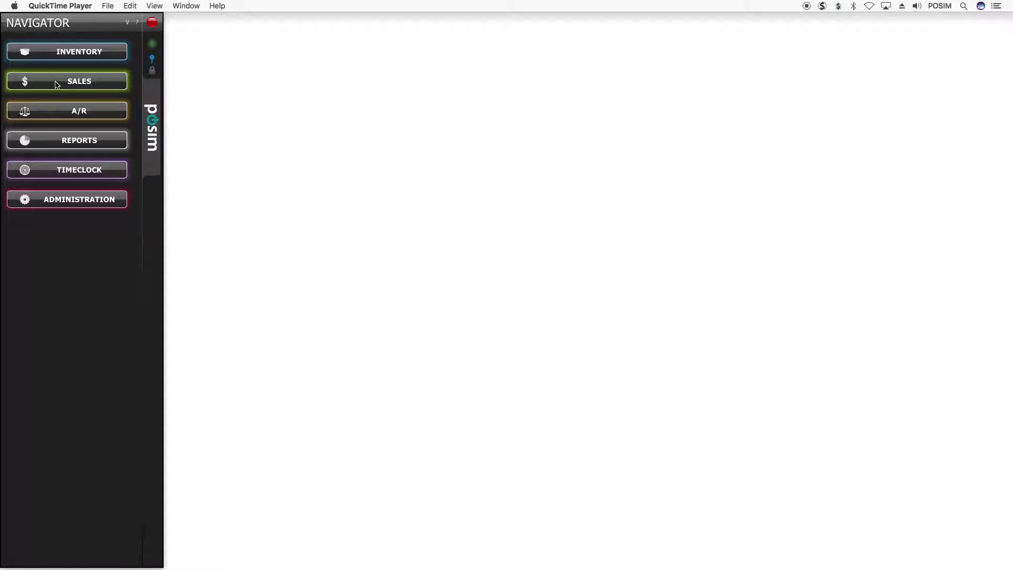
# Bring POSIM to the front and start a new open invoice under SALES > INVOICING.
pyautogui.click(57, 84)
pyautogui.click(56, 83)
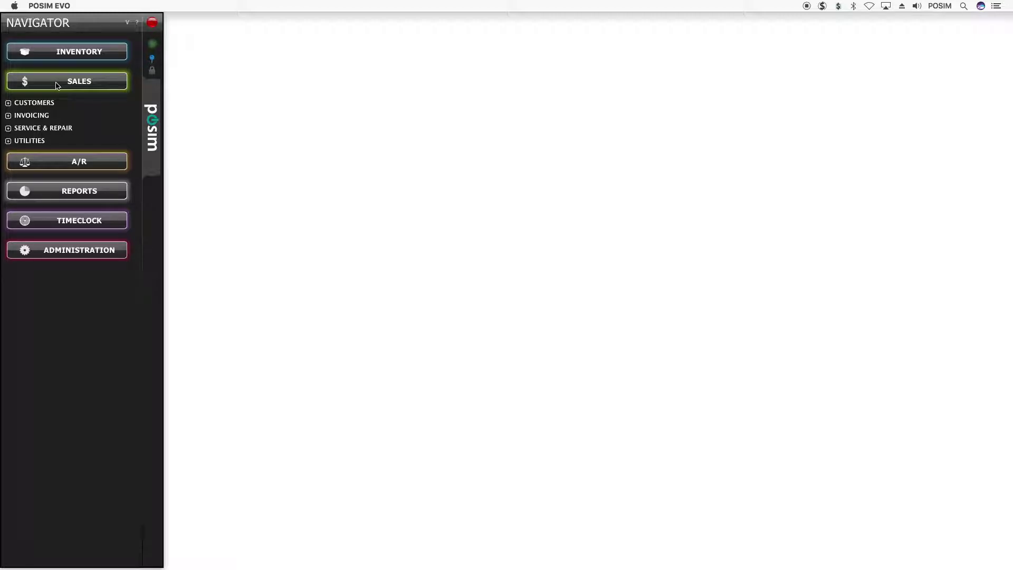
pyautogui.click(33, 116)
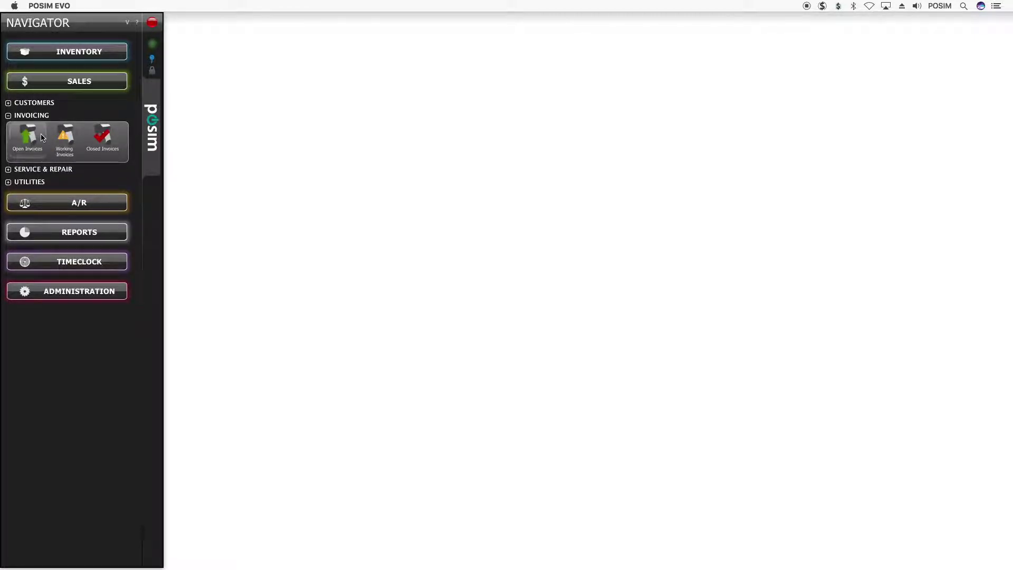
pyautogui.click(42, 138)
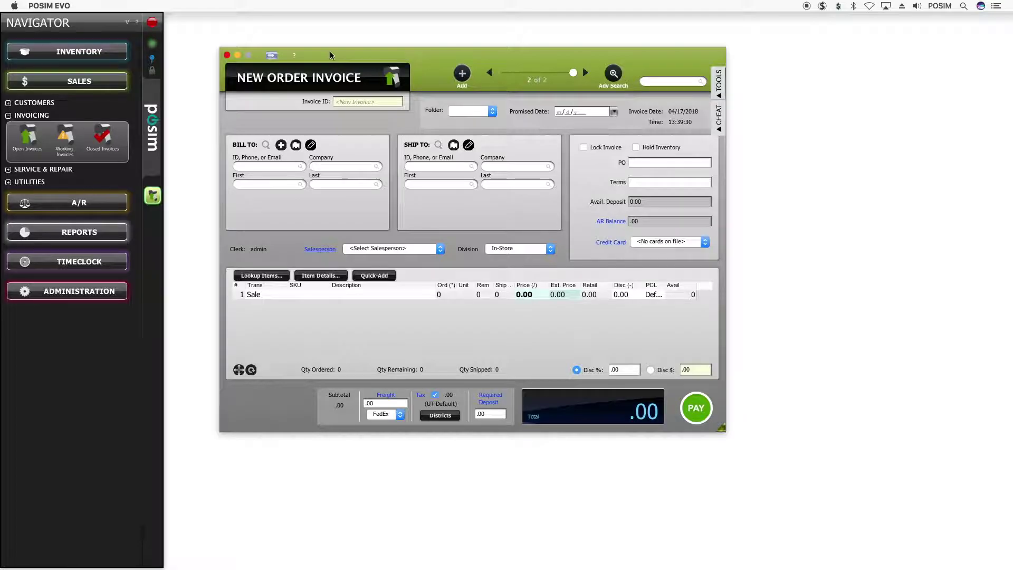
# Cycle the invoice through the Touch, Retail and Order layouts, ending on New Retail Invoice.
pyautogui.click(272, 55)
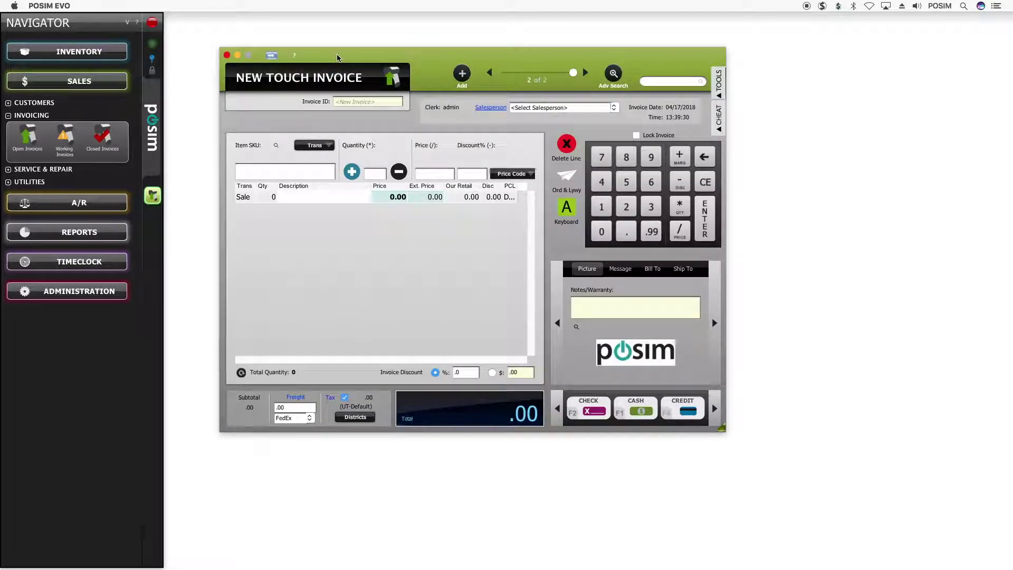
pyautogui.click(272, 55)
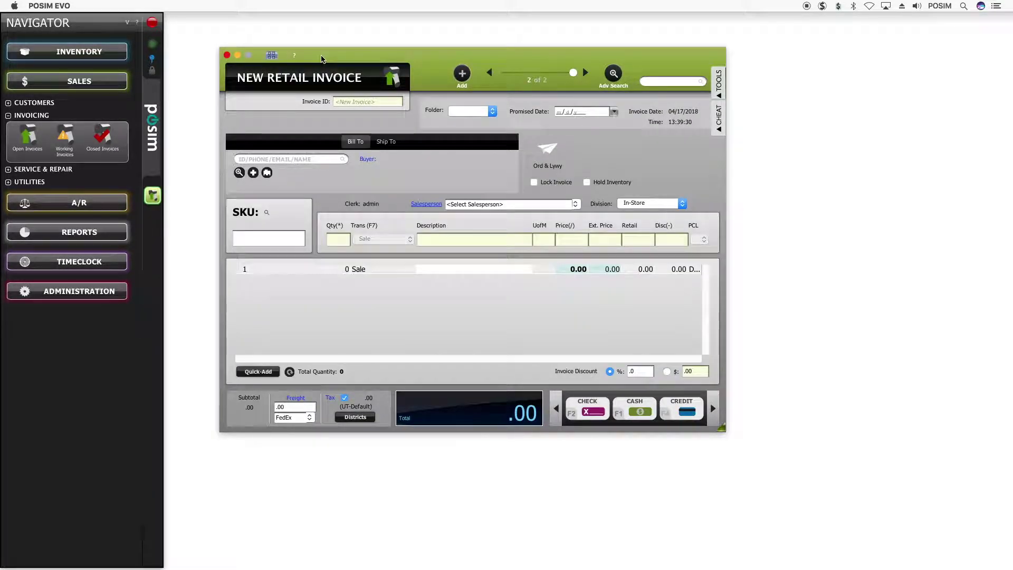
pyautogui.click(272, 55)
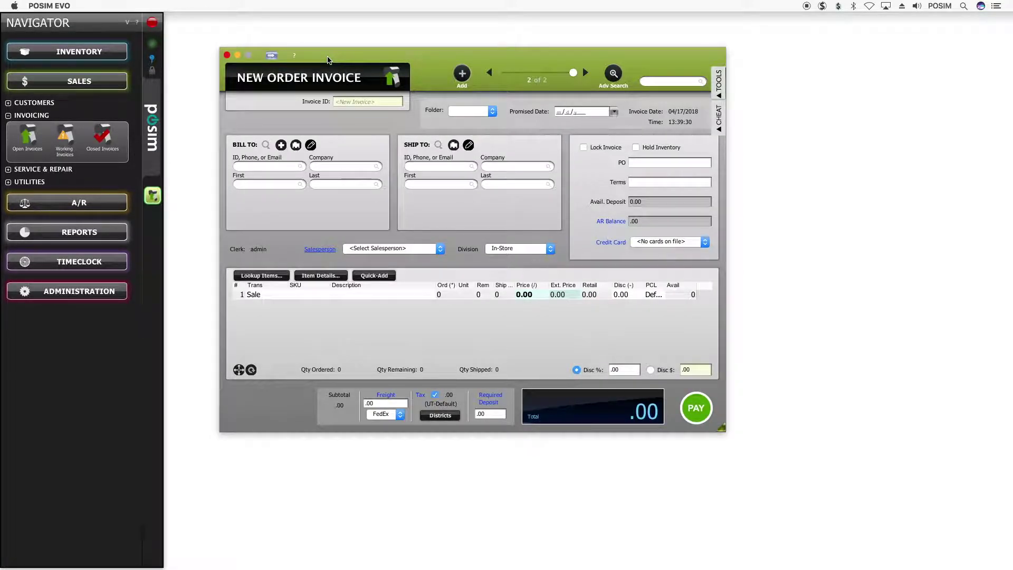
pyautogui.click(272, 56)
pyautogui.click(273, 56)
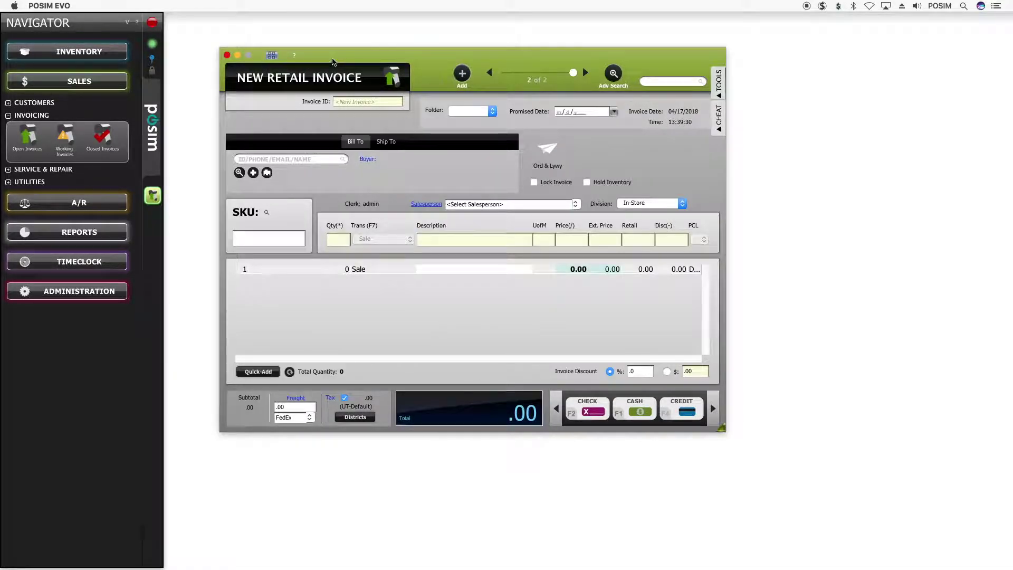
# Look up the bill-to customer by entering their phone number.
pyautogui.click(275, 159)
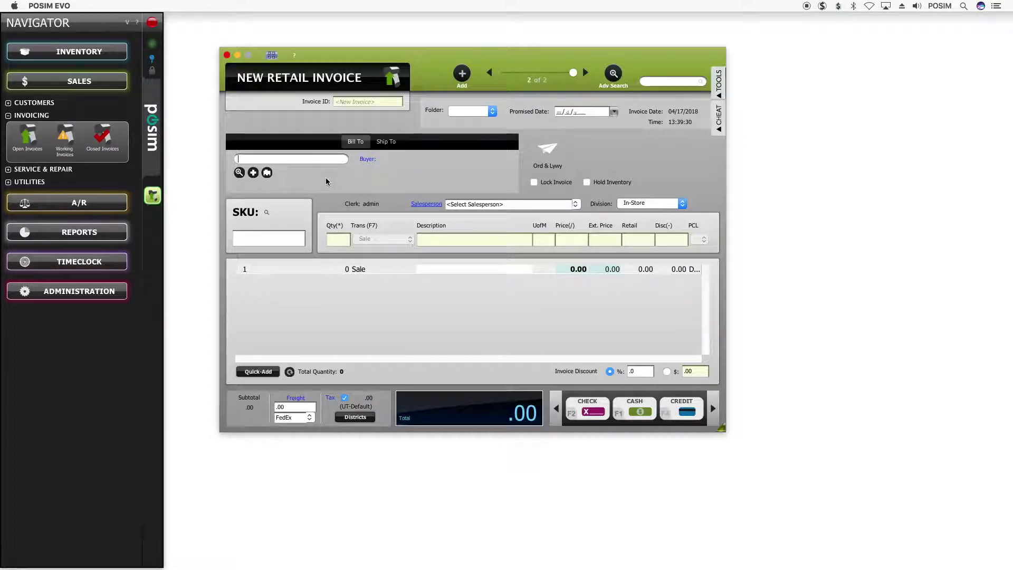
pyautogui.write('8555558')
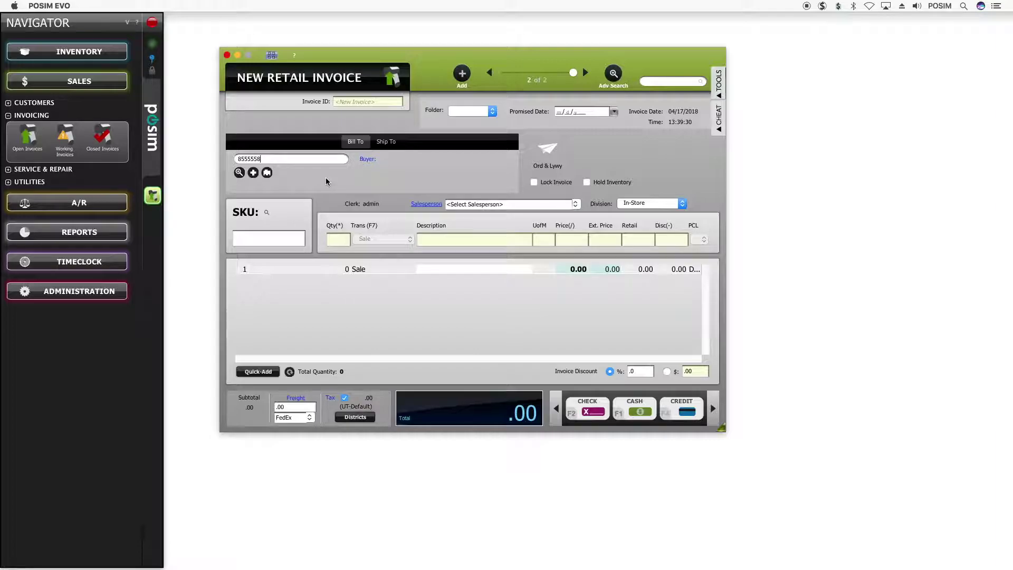
pyautogui.write('888')
pyautogui.press('Return')
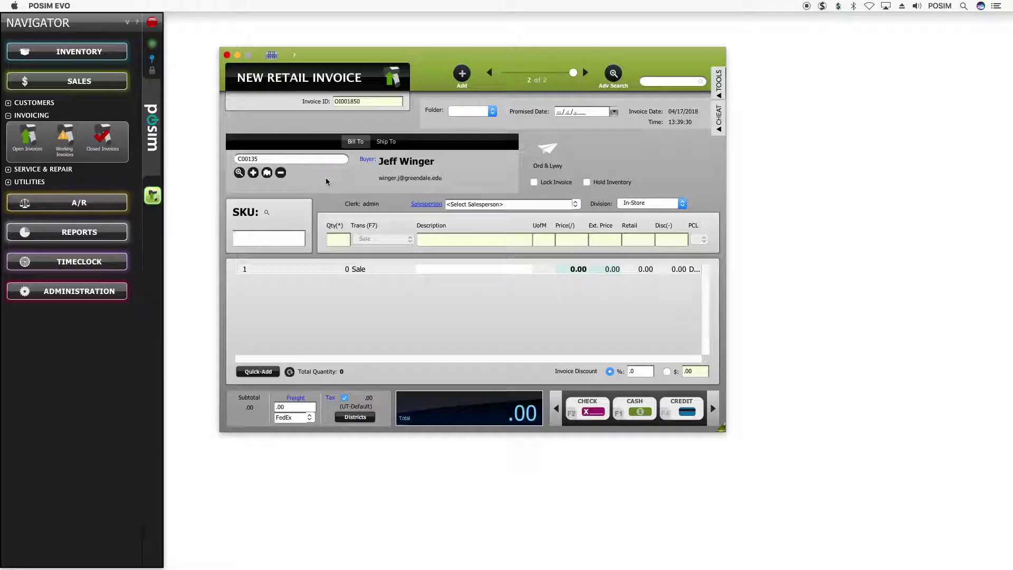
# Remove that customer and search customers by a last name, showing two matches.
pyautogui.click(281, 173)
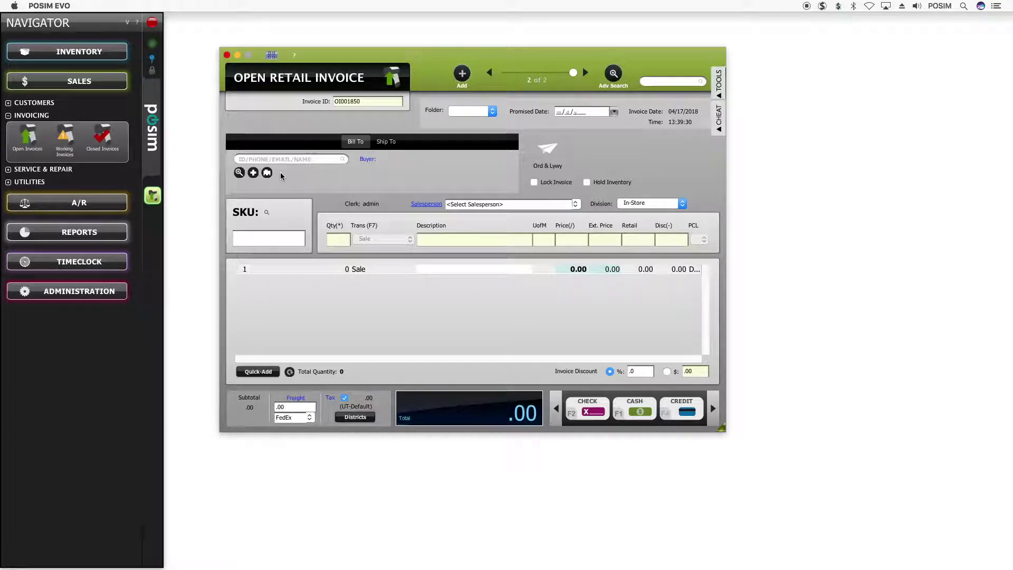
pyautogui.click(253, 159)
pyautogui.write('Barnes')
pyautogui.press('Return')
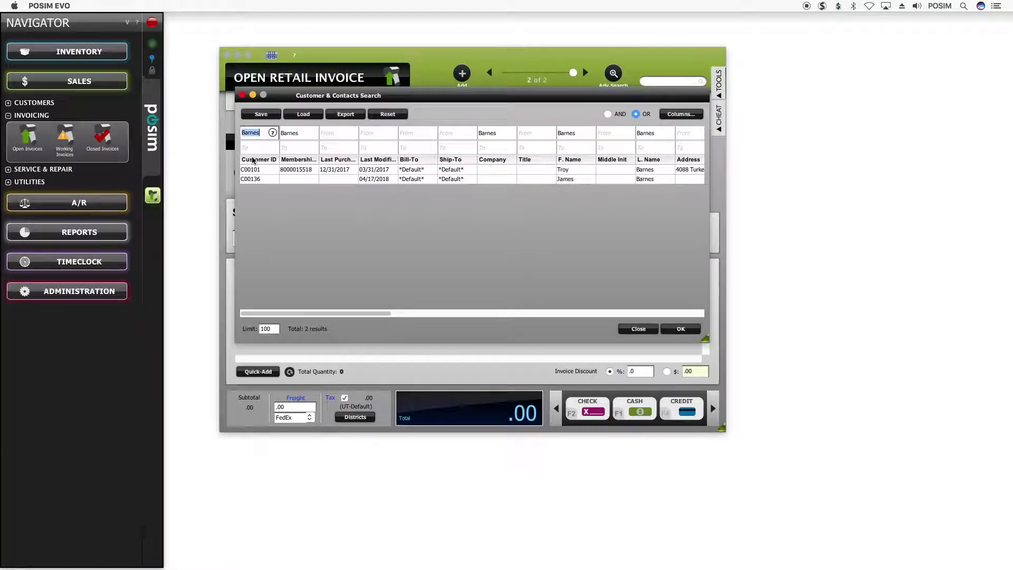
# Load the second matching customer from the search results as the invoice's bill-to buyer.
pyautogui.click(584, 136)
pyautogui.click(499, 136)
pyautogui.click(467, 137)
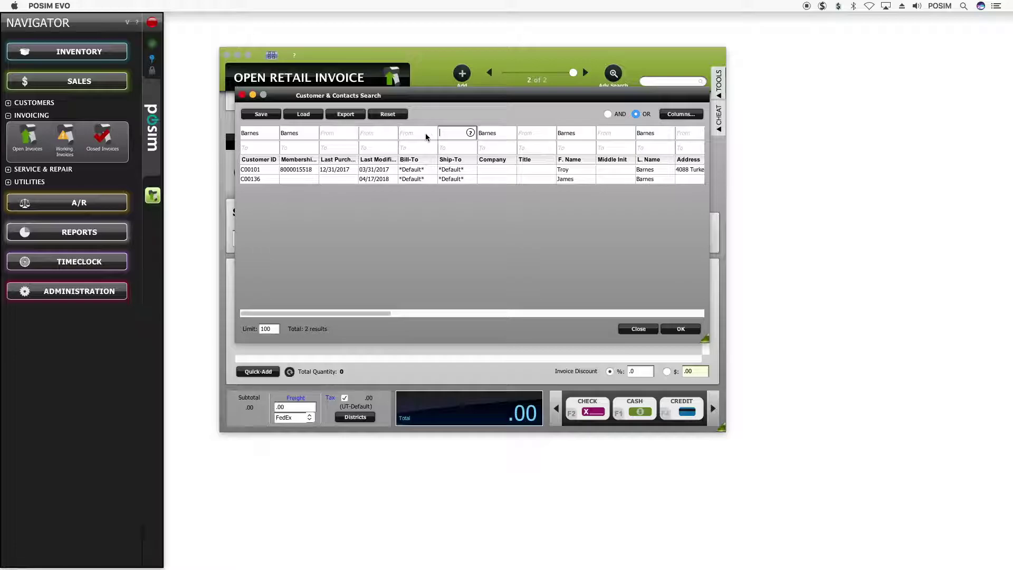
pyautogui.click(574, 181)
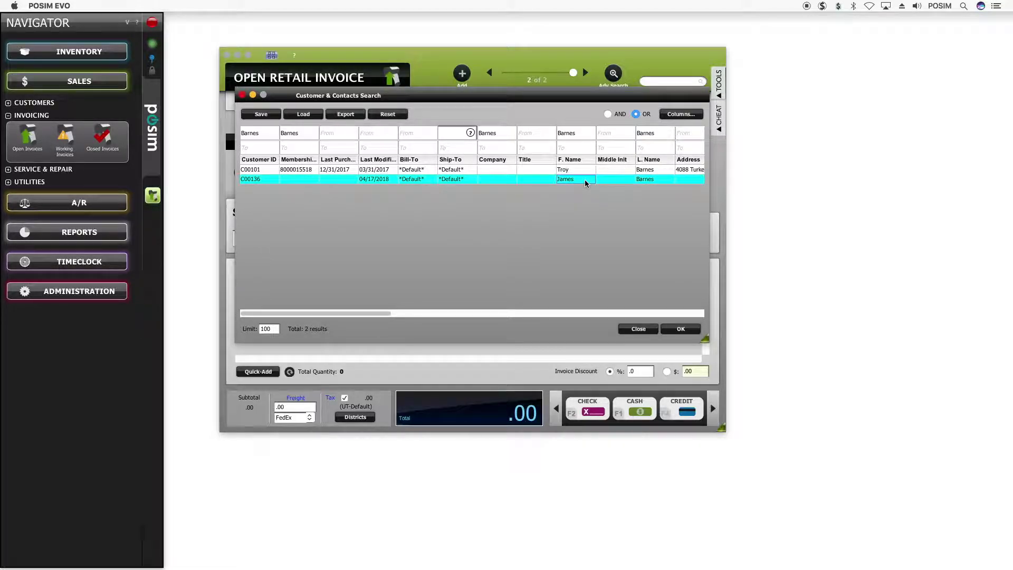
pyautogui.doubleClick(585, 180)
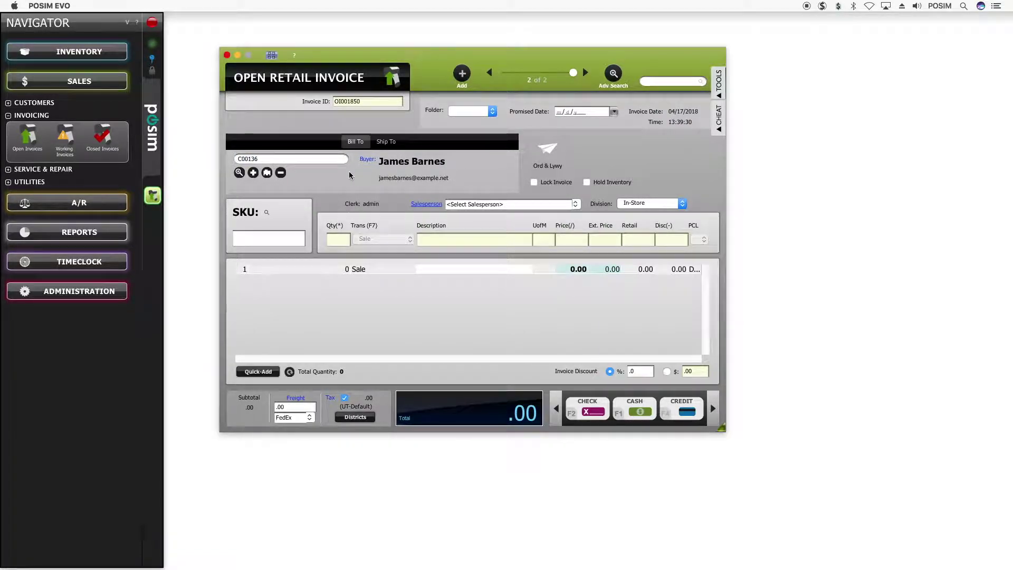
pyautogui.click(239, 175)
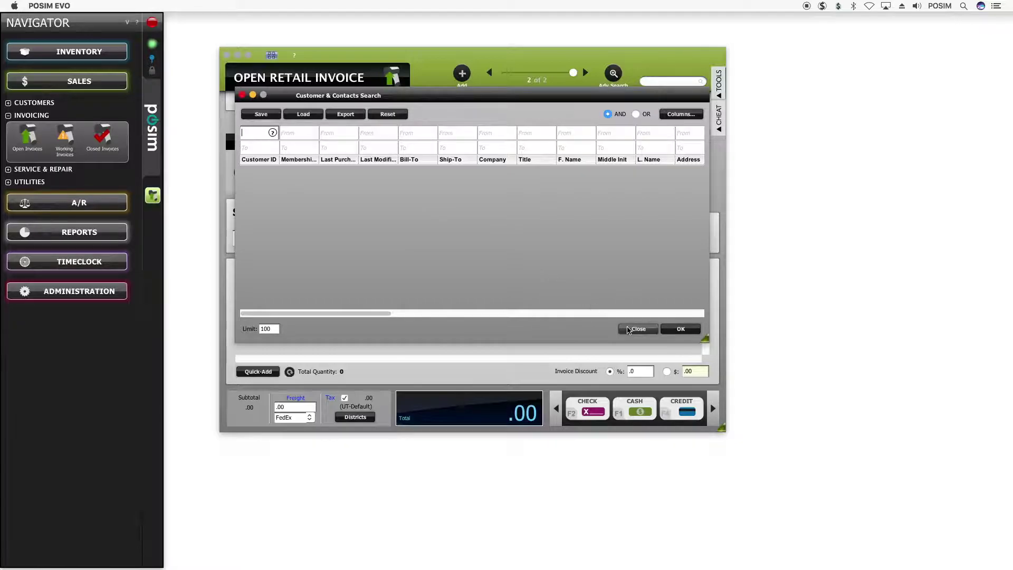
pyautogui.click(628, 329)
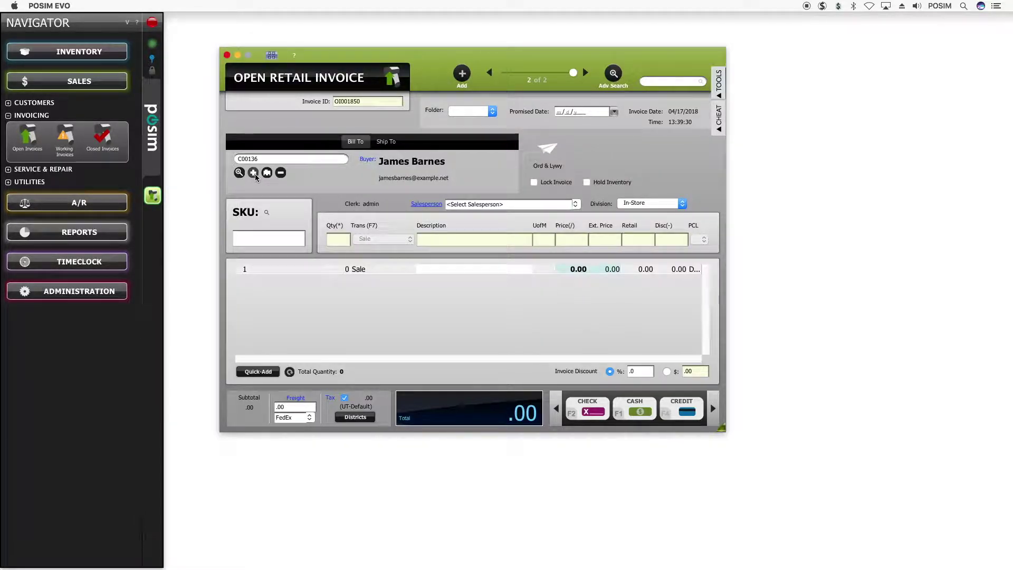
# Clear the customer and create a new one with first name, middle initial and last name.
pyautogui.click(280, 172)
pyautogui.click(254, 174)
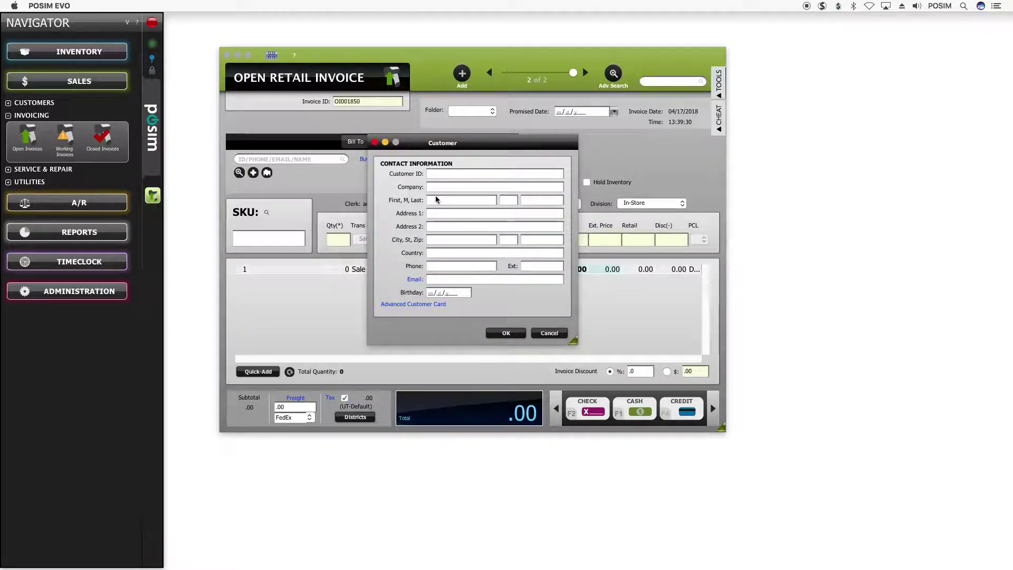
pyautogui.click(442, 203)
pyautogui.write('Johnny')
pyautogui.press('Tab')
pyautogui.write('B')
pyautogui.press('Tab')
pyautogui.write('Goode')
pyautogui.click(506, 333)
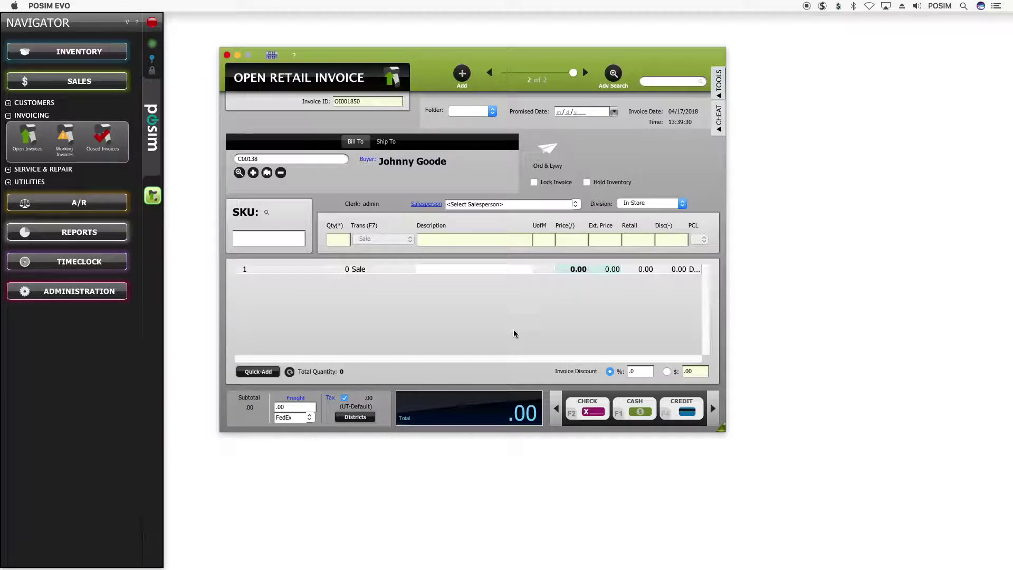
# Pick a clerk from the Salesperson dropdown for this sale.
pyautogui.click(576, 205)
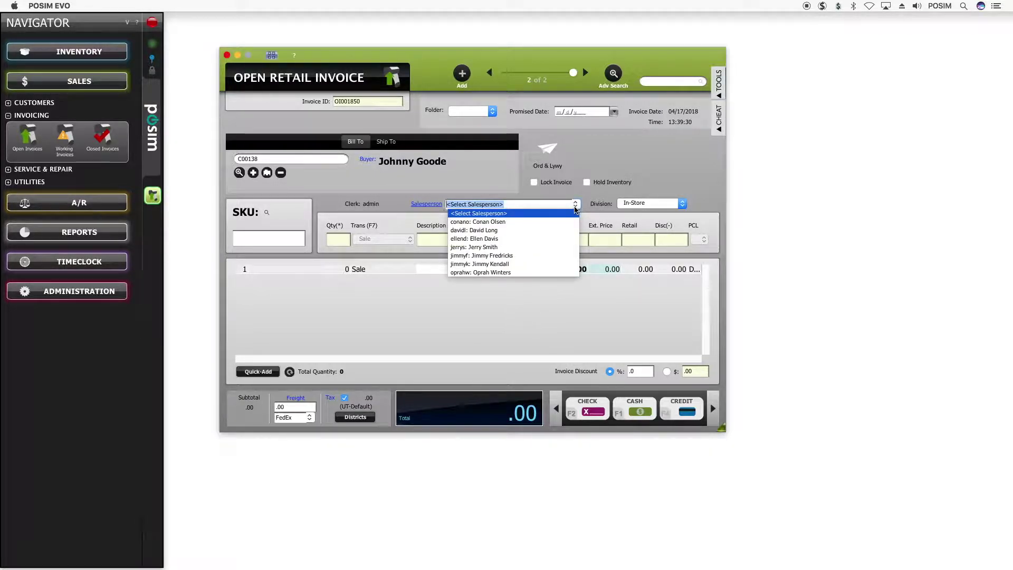
pyautogui.click(547, 247)
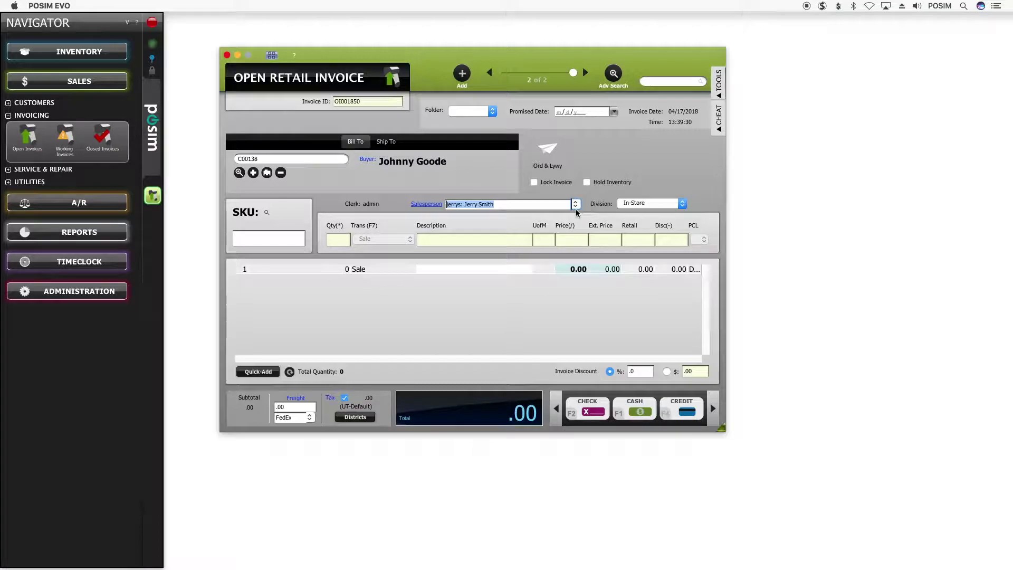
# Add SKU 2002 to the invoice, then delete that line again.
pyautogui.click(291, 240)
pyautogui.write('2002')
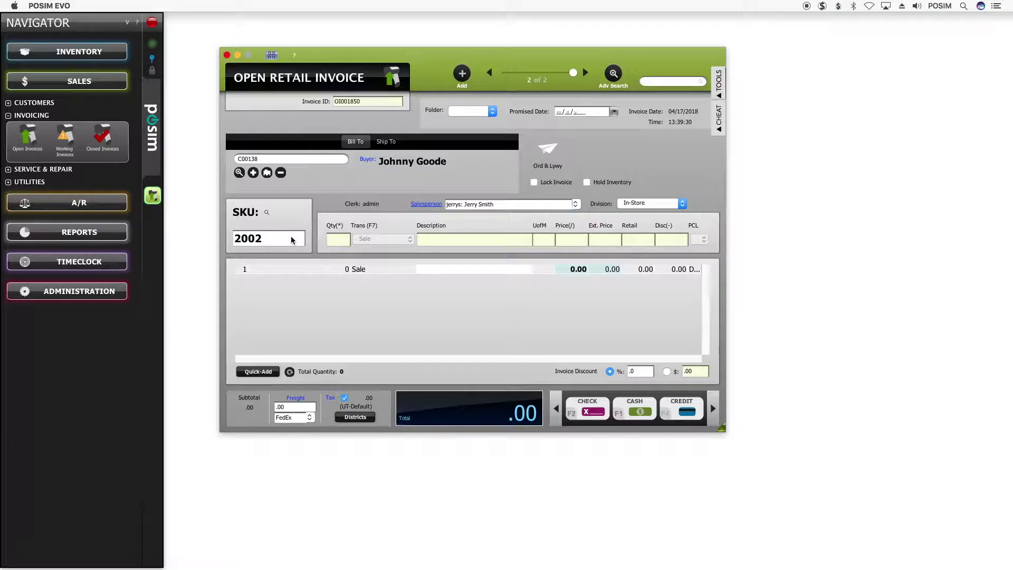
pyautogui.press('Return')
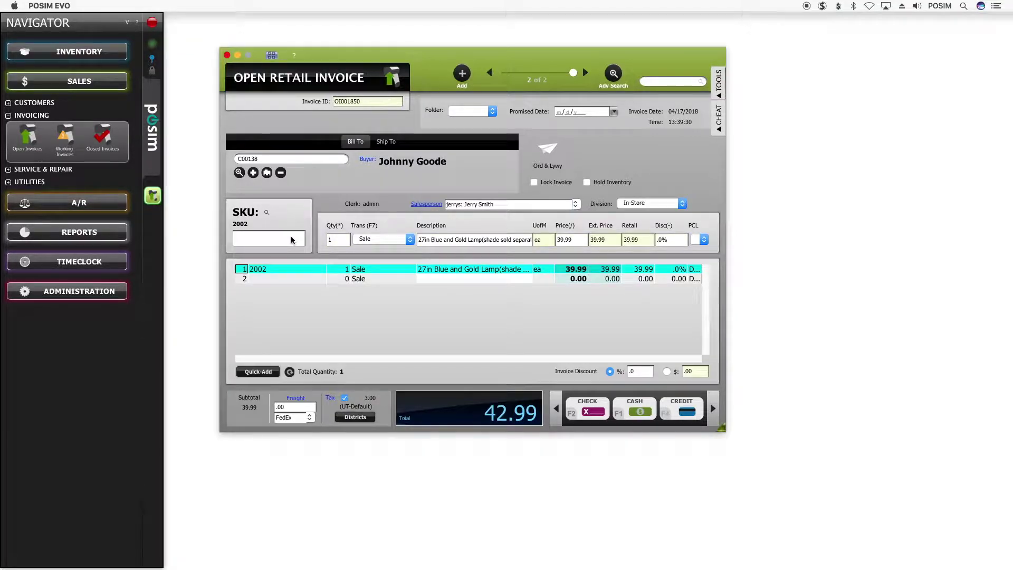
pyautogui.click(289, 269)
pyautogui.press('Delete')
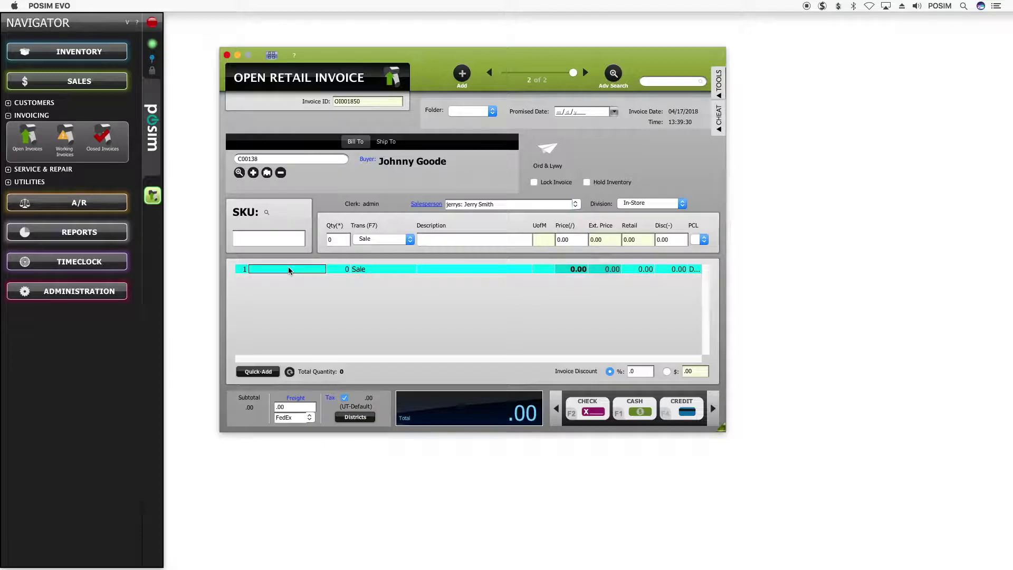
# Search items by description 'Blu' and add the 27in Blue and Gold Lamp.
pyautogui.click(267, 213)
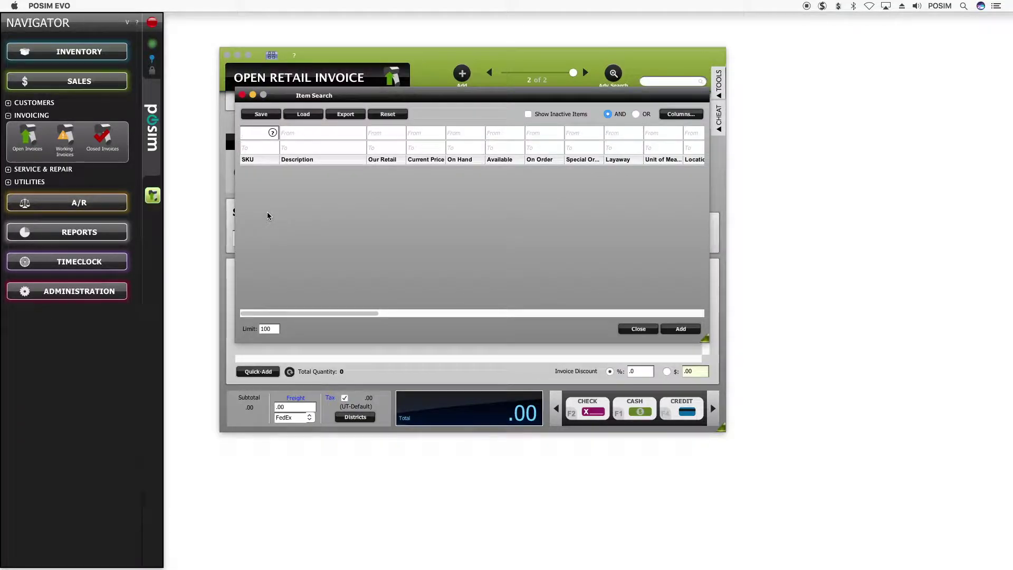
pyautogui.click(313, 134)
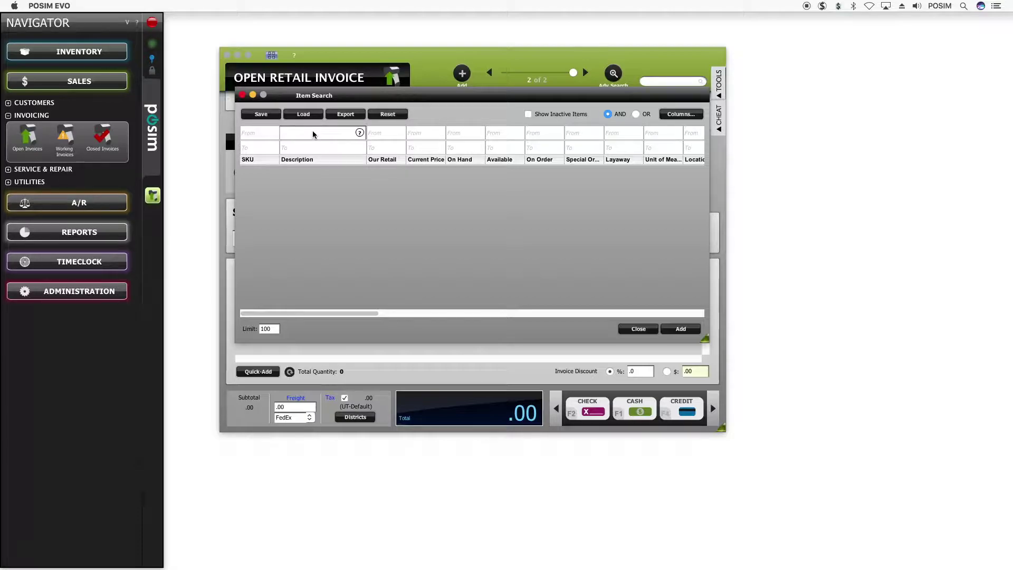
pyautogui.write('Blue')
pyautogui.press('Return')
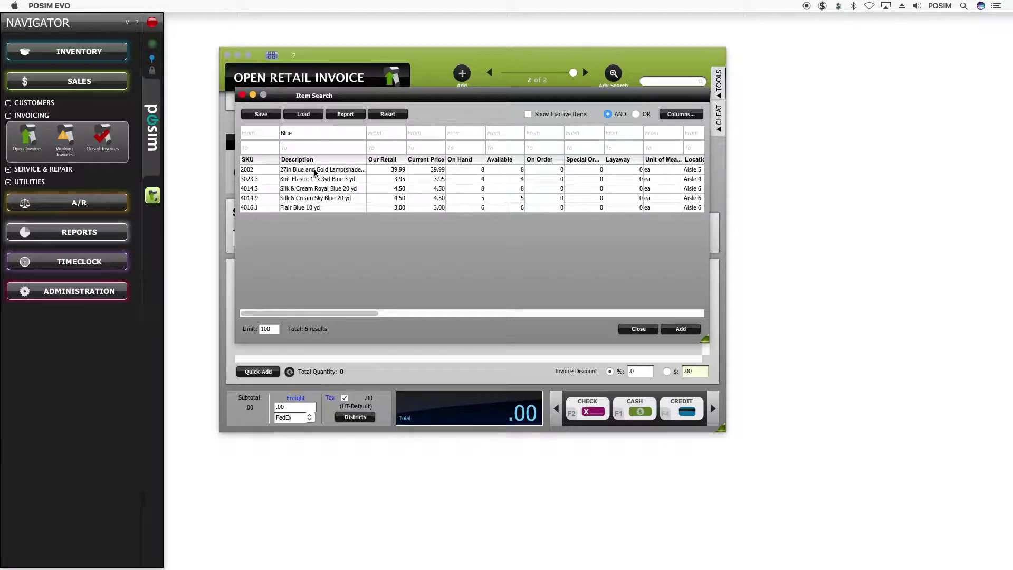
pyautogui.doubleClick(315, 171)
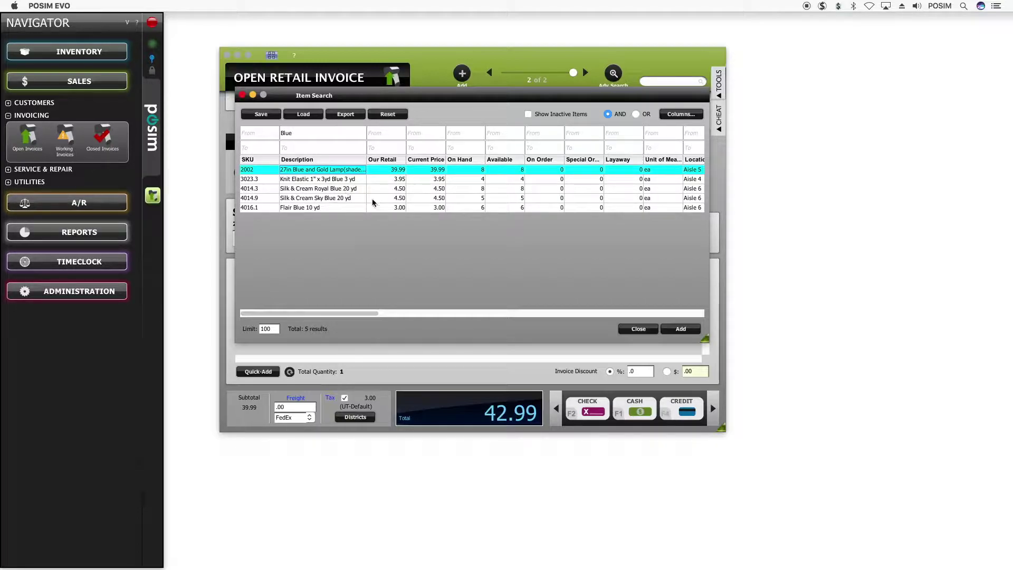
pyautogui.click(642, 330)
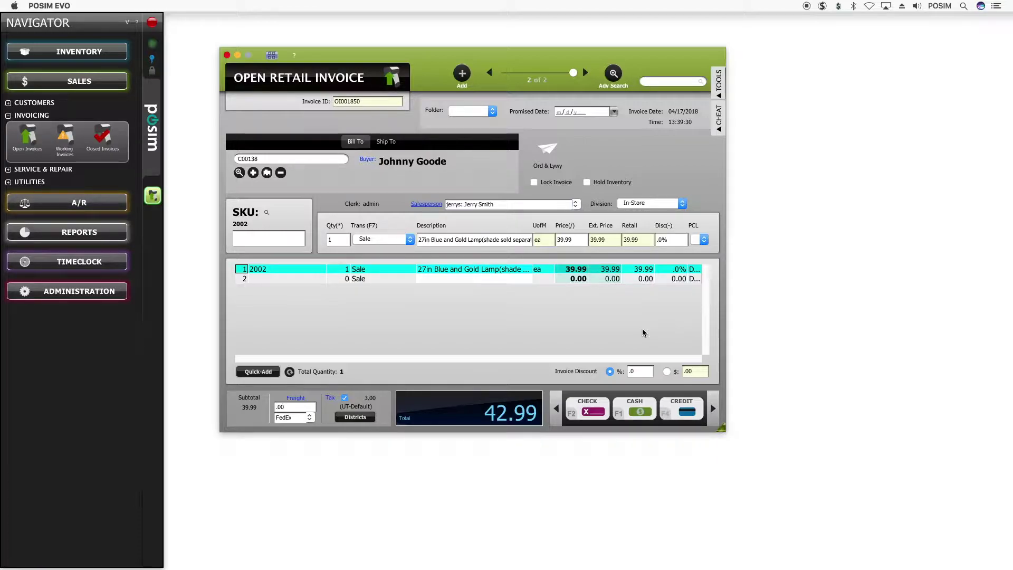
# Set the lamp line to quantity 2 at 35.99 with a clearance discount reason.
pyautogui.click(340, 240)
pyautogui.press('Return')
pyautogui.click(579, 243)
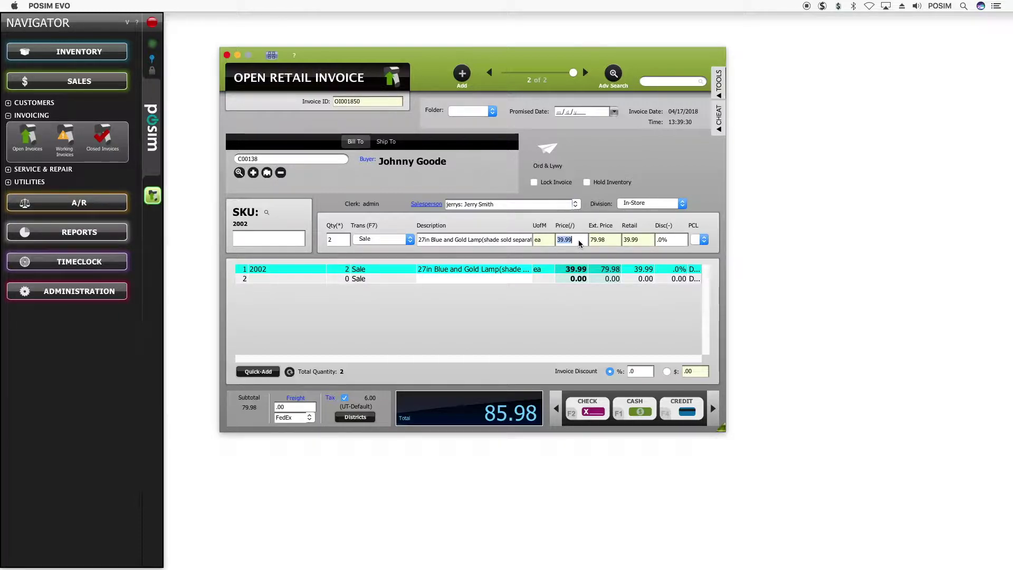
pyautogui.write('35.99')
pyautogui.press('Return')
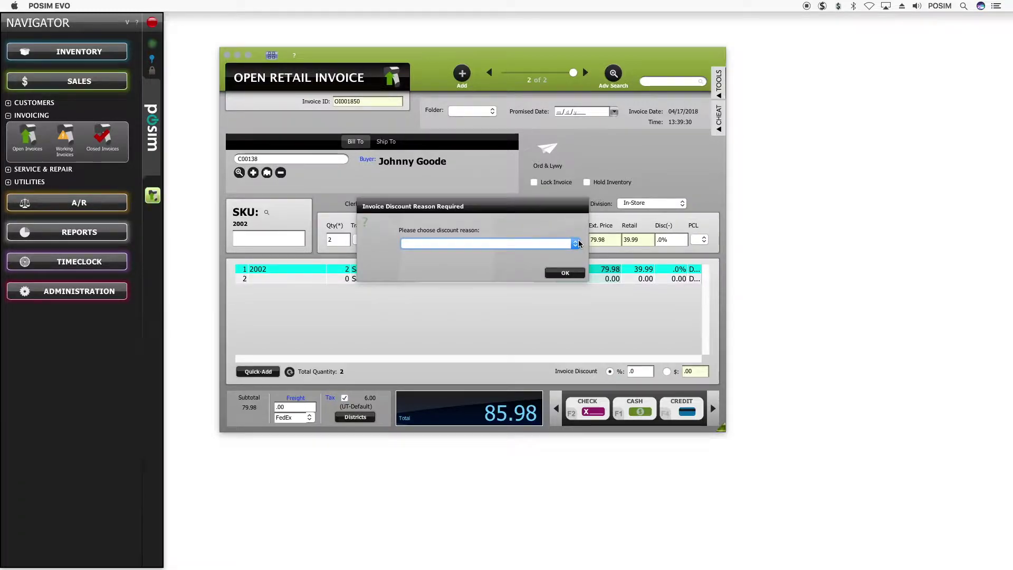
pyautogui.click(570, 243)
pyautogui.click(568, 252)
pyautogui.click(566, 272)
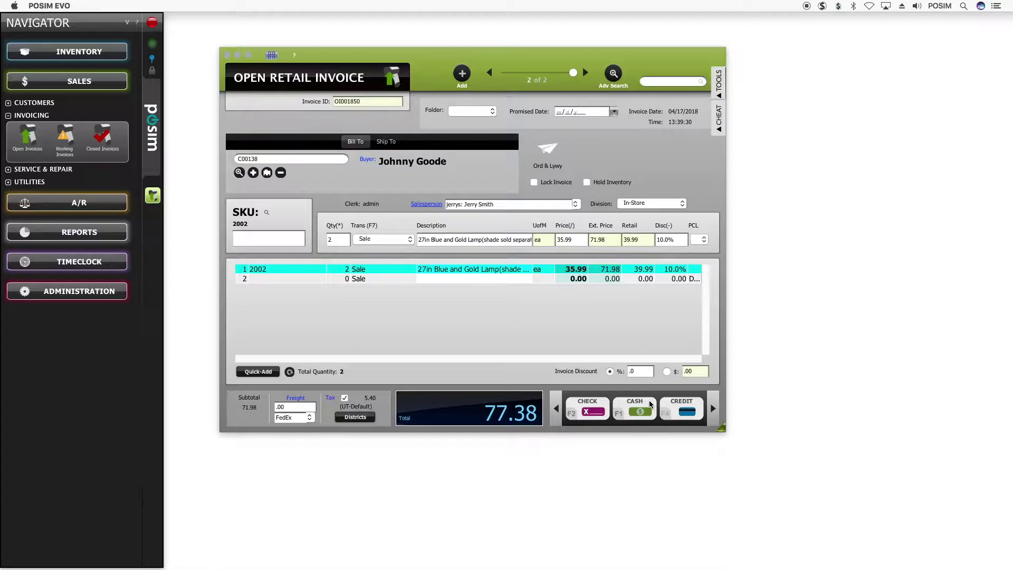
# Pay the 77.38 total in cash and post the invoice.
pyautogui.click(714, 409)
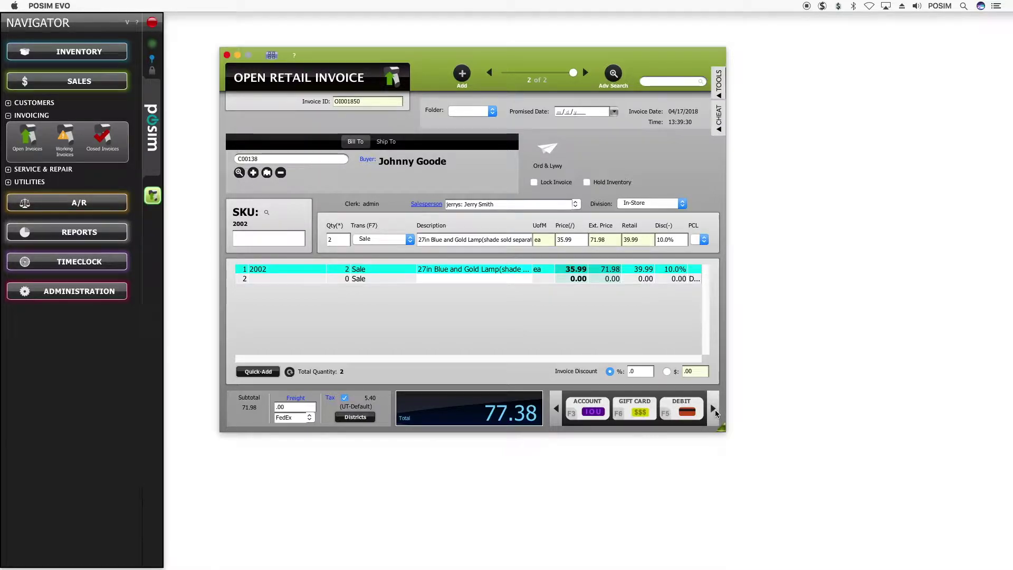
pyautogui.click(714, 410)
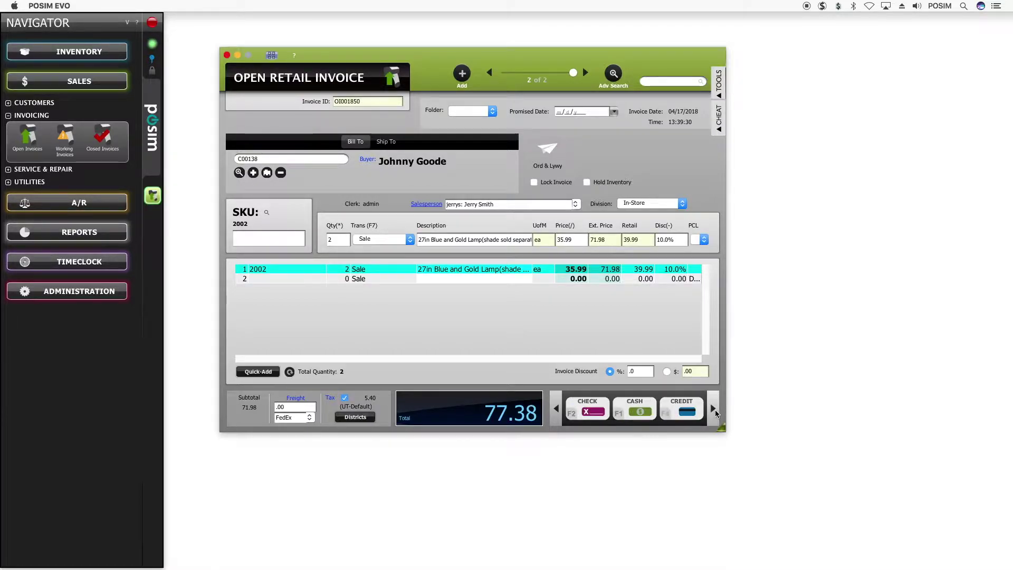
pyautogui.click(651, 404)
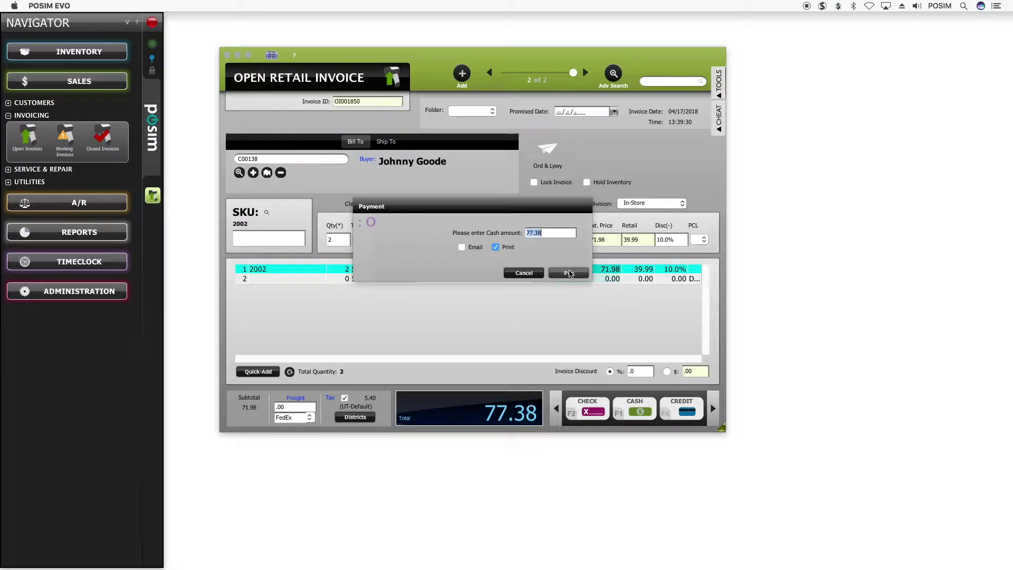
pyautogui.click(569, 273)
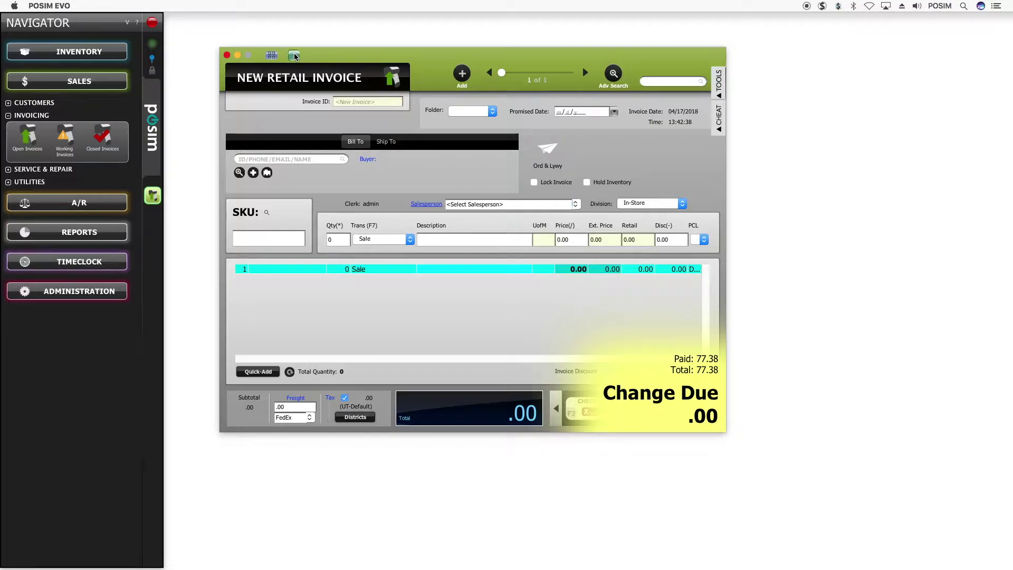
# Add item SKU 2002 to the new invoice.
pyautogui.write('202')
pyautogui.press('BackSpace')
pyautogui.write('02')
pyautogui.press('Return')
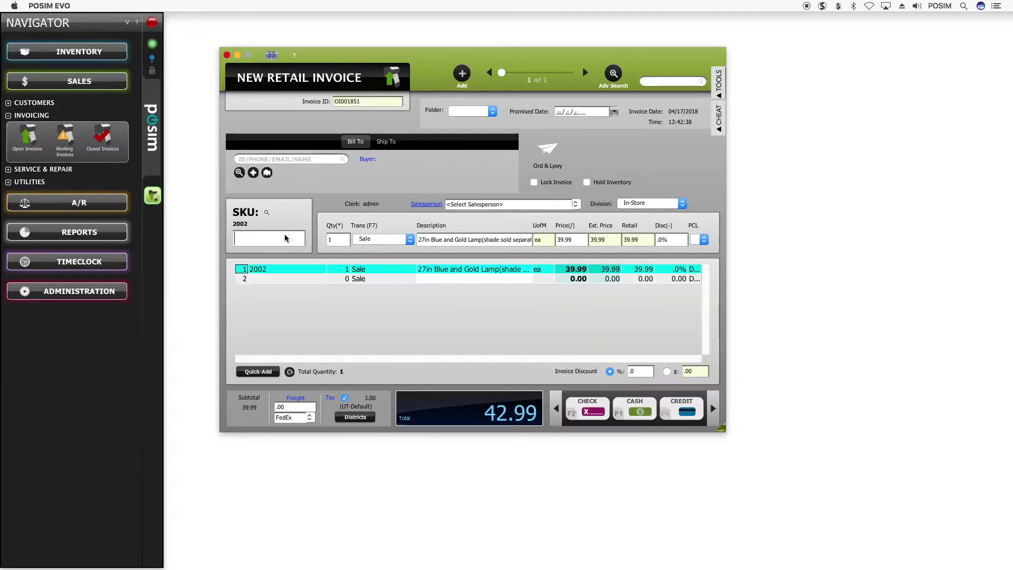
# Try the * quantity and / price quick-key prompts unchanged, then open the online help.
pyautogui.press('*')
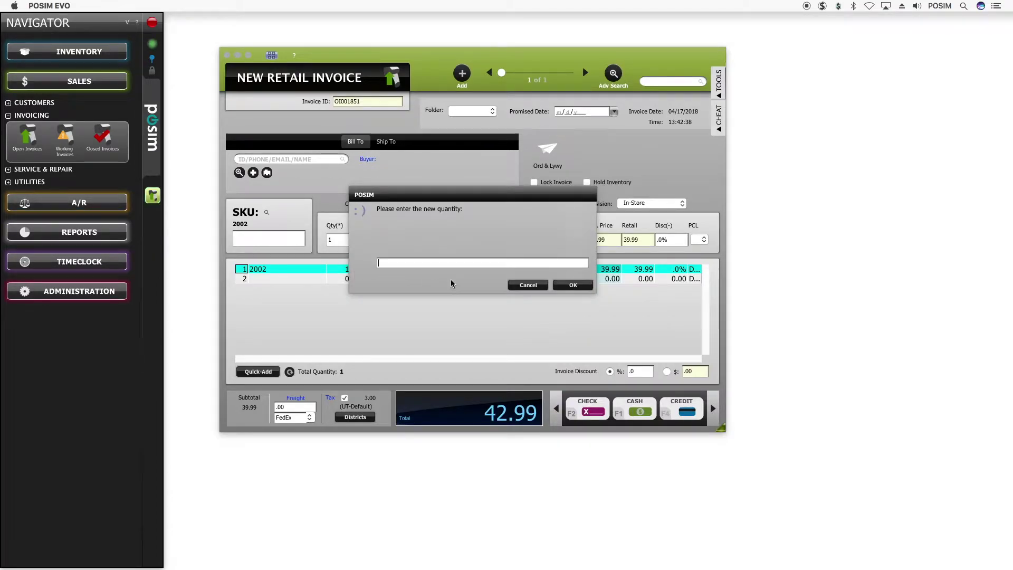
pyautogui.click(521, 289)
pyautogui.press('/')
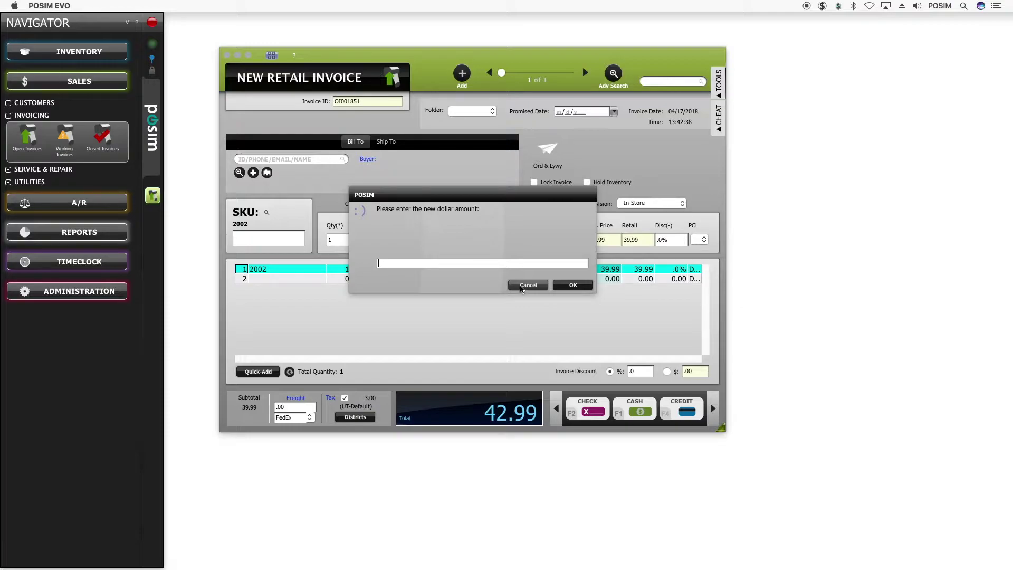
pyautogui.click(520, 287)
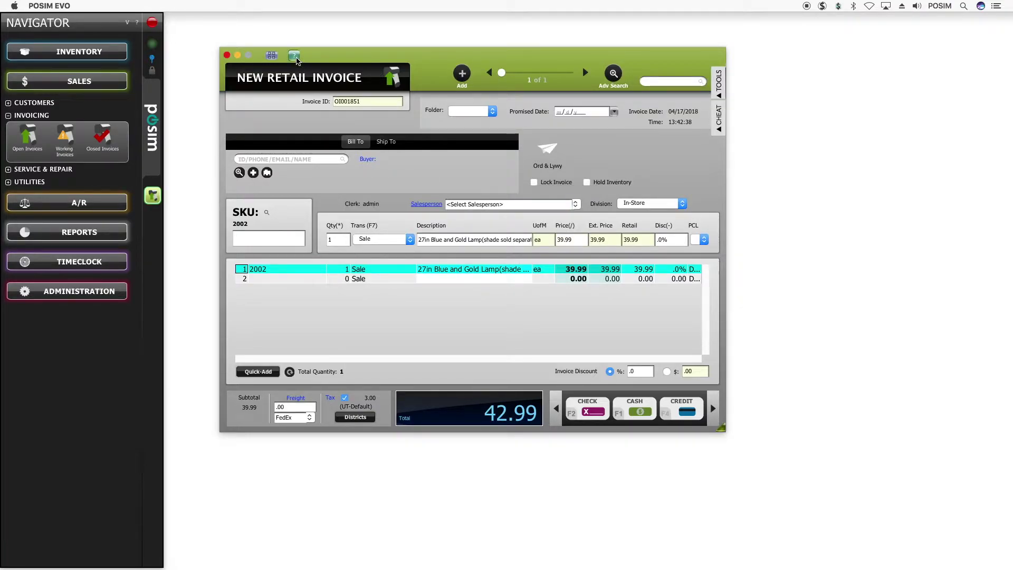
pyautogui.click(295, 56)
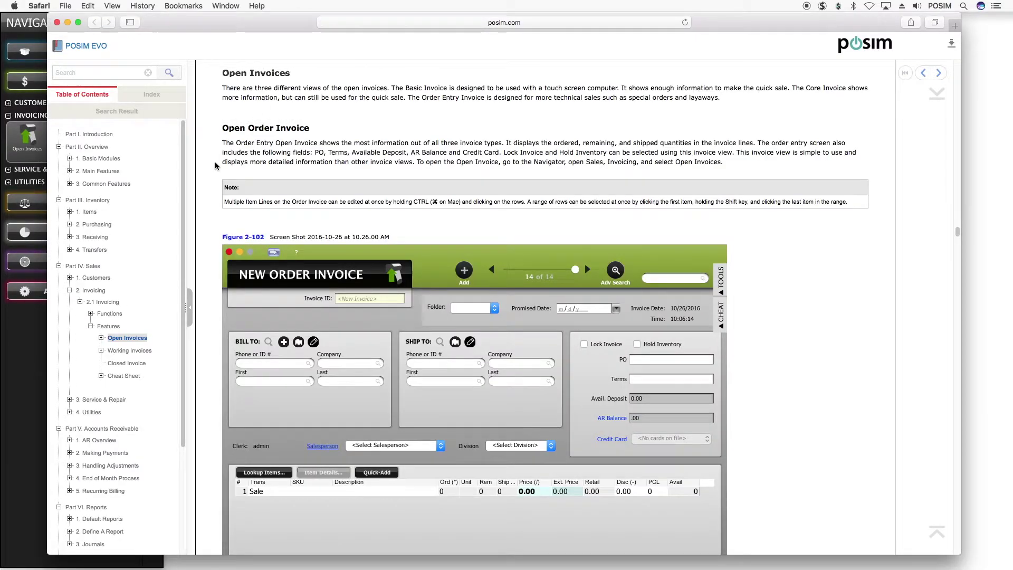
# Go to Part X. Quick Keys in the manual and review the payment, transaction and sales shortcut tables.
pyautogui.scroll(-3, 132, 317)
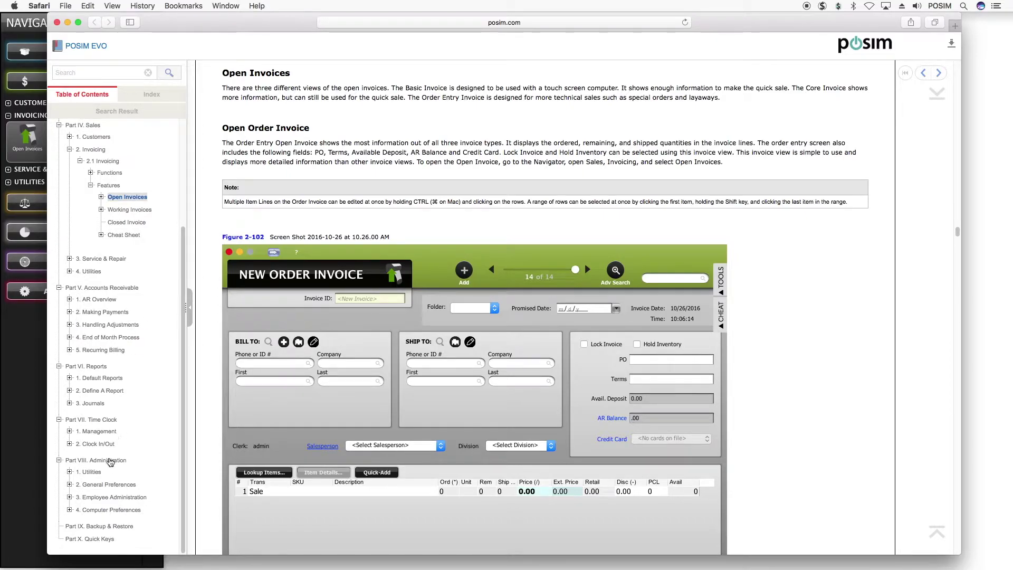
pyautogui.click(96, 541)
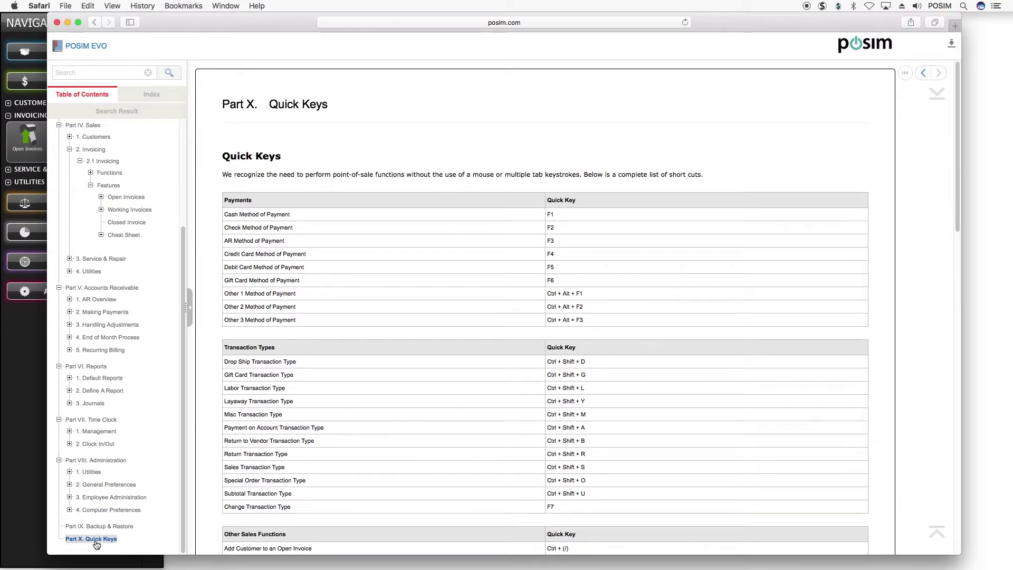
pyautogui.scroll(-20, 842, 306)
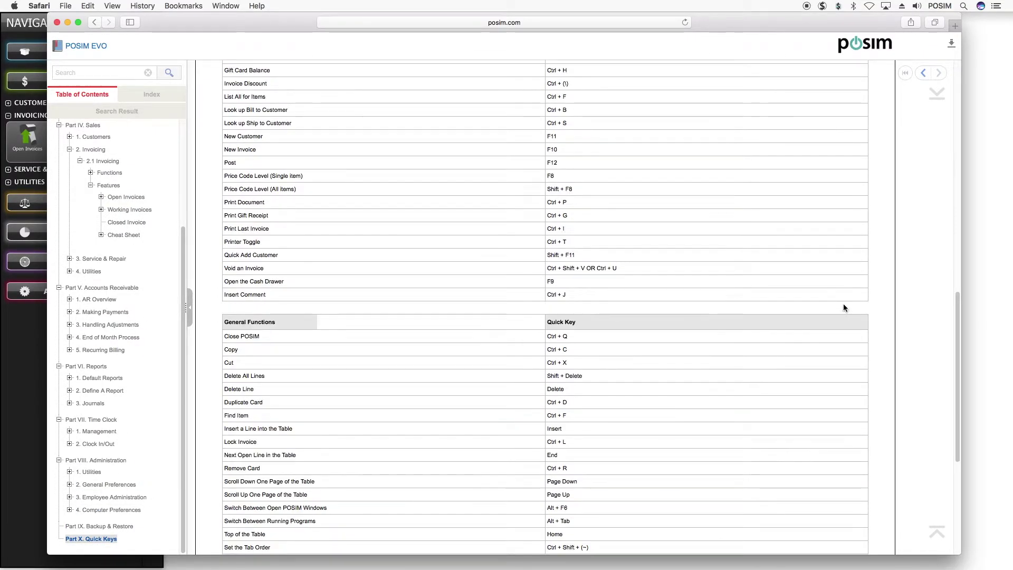
pyautogui.scroll(5, 843, 306)
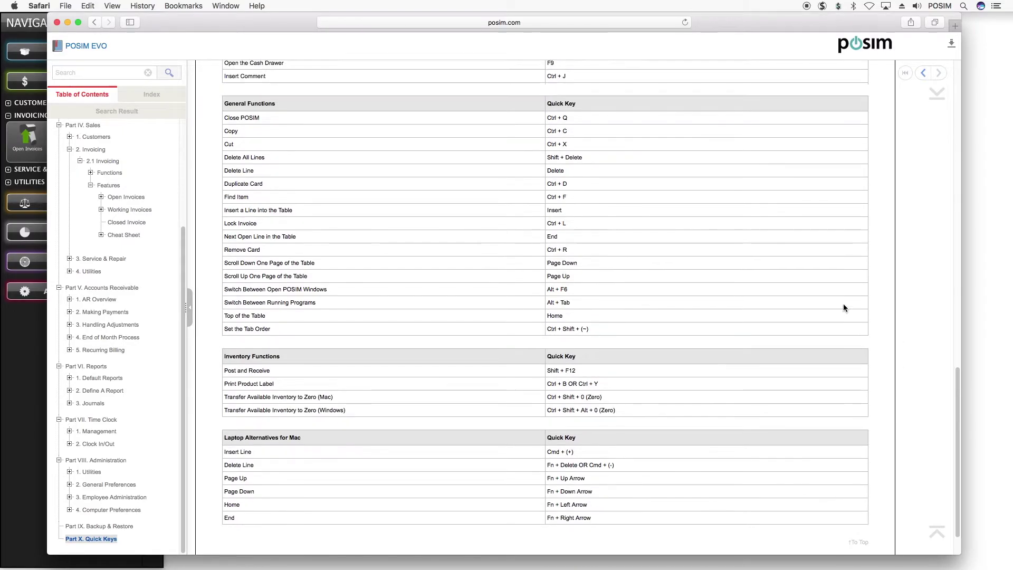
pyautogui.scroll(8, 844, 307)
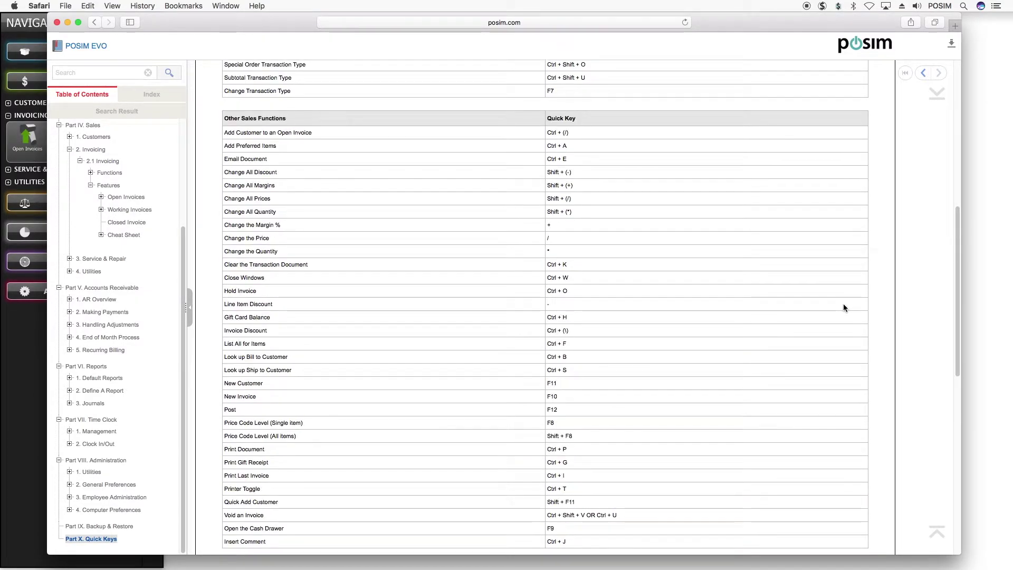